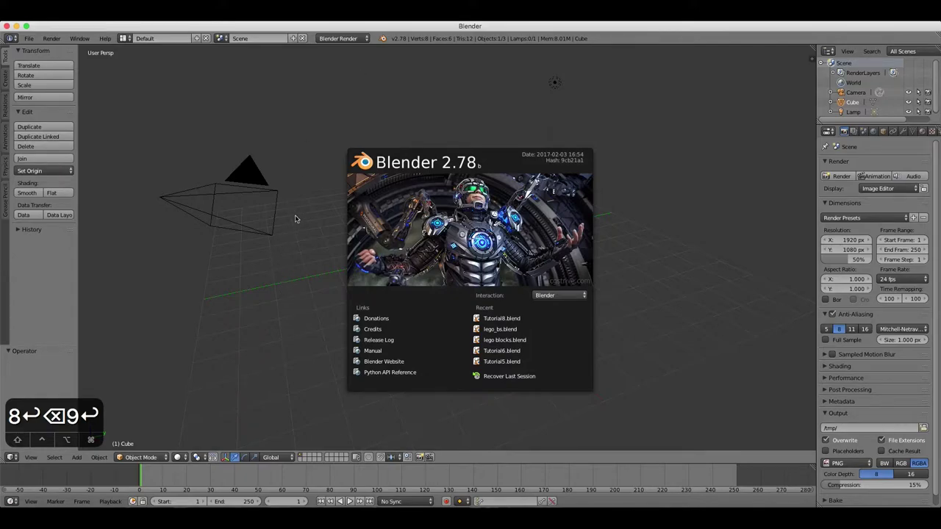
# Step: Delete the default cube from the scene
pyautogui.click(665, 205)
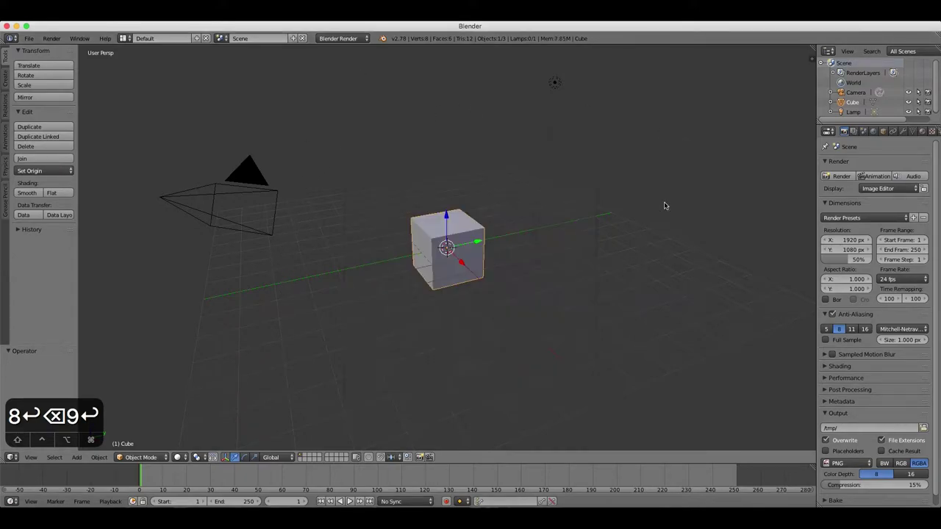
pyautogui.hscroll(3, 466, 238)
pyautogui.hscroll(-5, 466, 238)
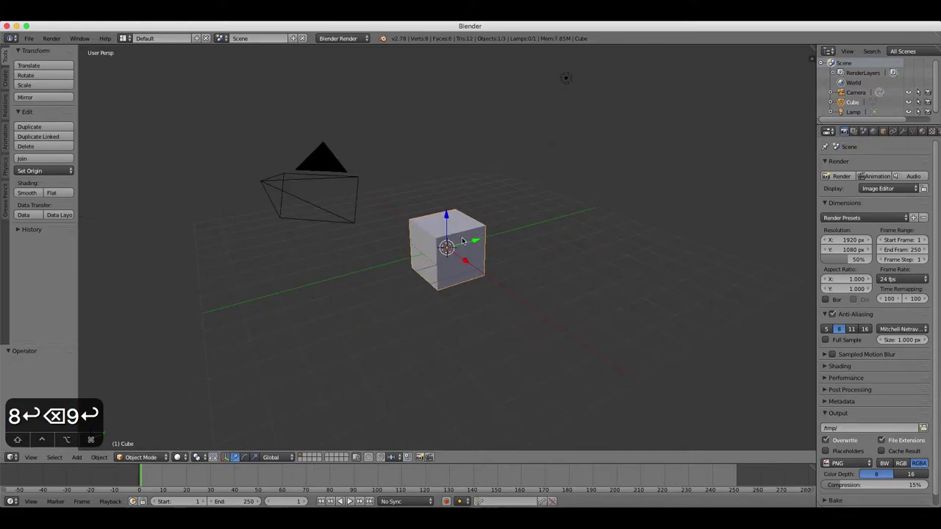
pyautogui.press('a')
pyautogui.press('a')
pyautogui.press('x')
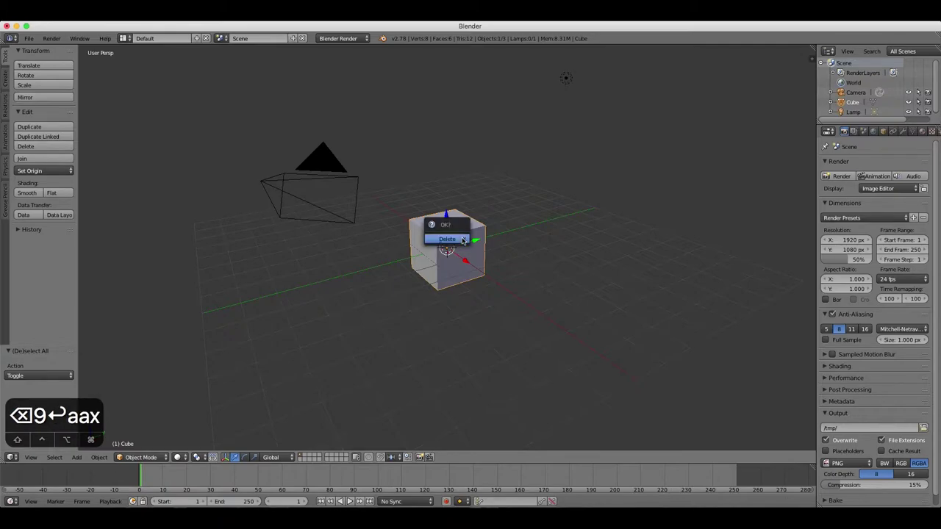
pyautogui.click(464, 240)
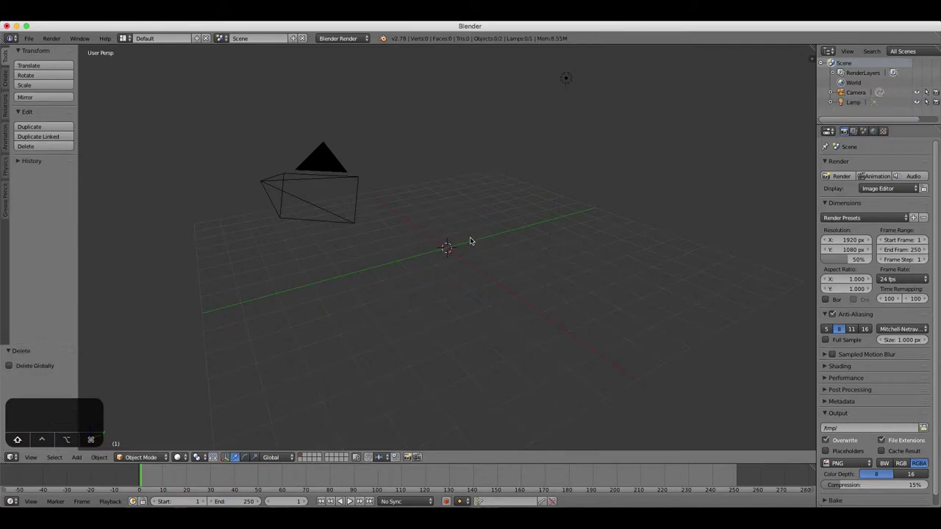
# Step: Add a text object at the scene's origin and move it about 0.086 along the Y axis
pyautogui.hotkey('shift', 'a')
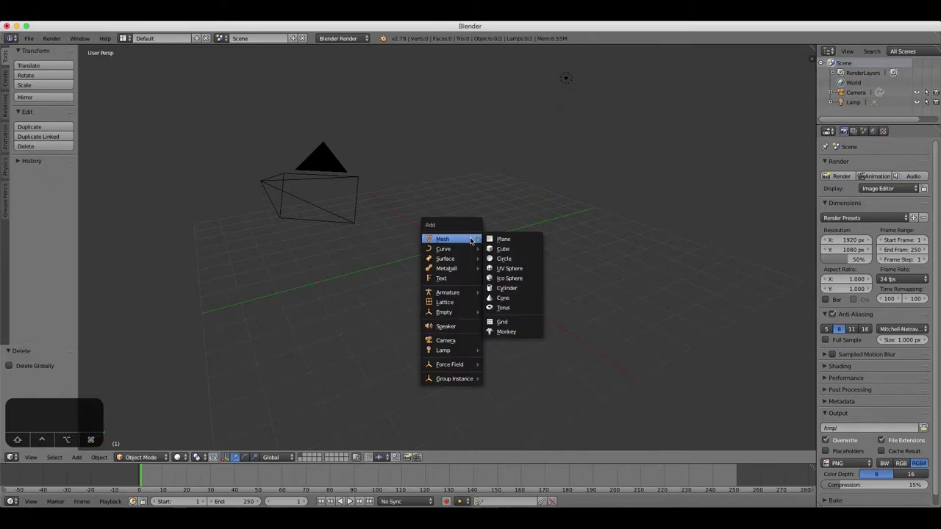
pyautogui.click(452, 278)
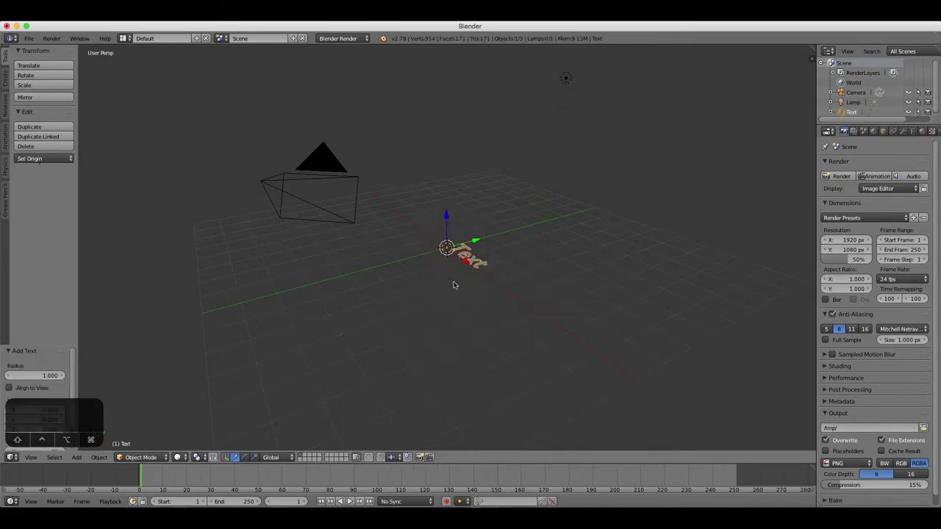
pyautogui.click(76, 457)
pyautogui.click(527, 239)
pyautogui.moveTo(466, 246); pyautogui.dragTo(470, 243)
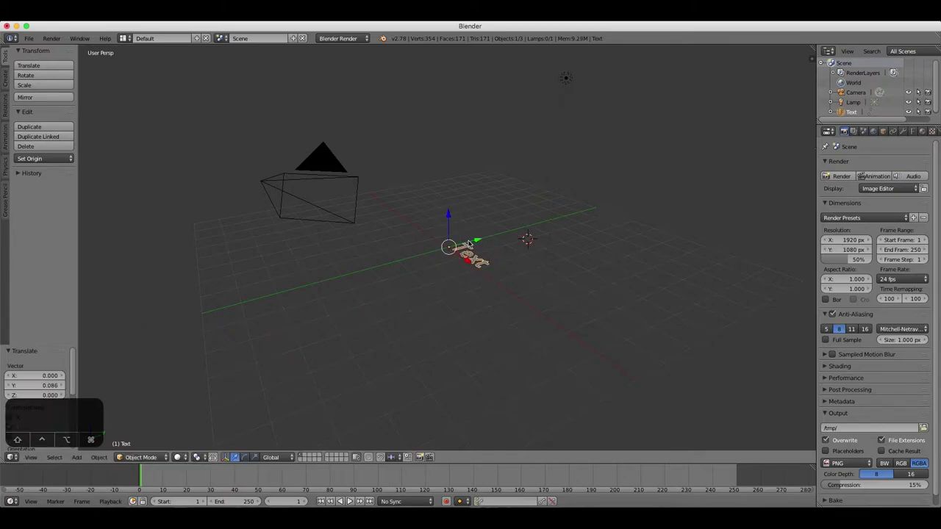
# Step: Replace the text object's default content with "3D Typography" while working in the top orthographic view
pyautogui.press('KP_7')
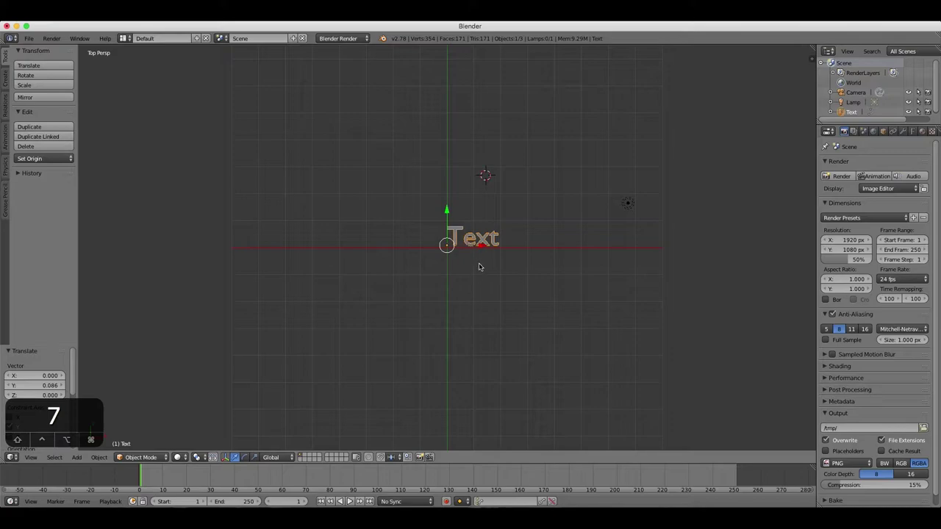
pyautogui.press('KP_5')
pyautogui.scroll(8, 479, 265)
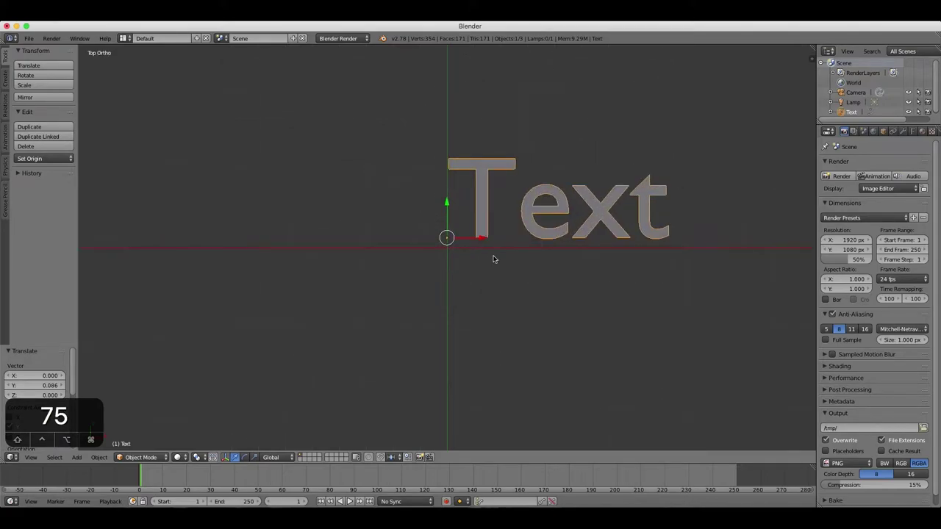
pyautogui.keyDown('shift'); pyautogui.moveTo(539, 203); pyautogui.dragTo(470, 242, button='middle'); pyautogui.keyUp('shift')
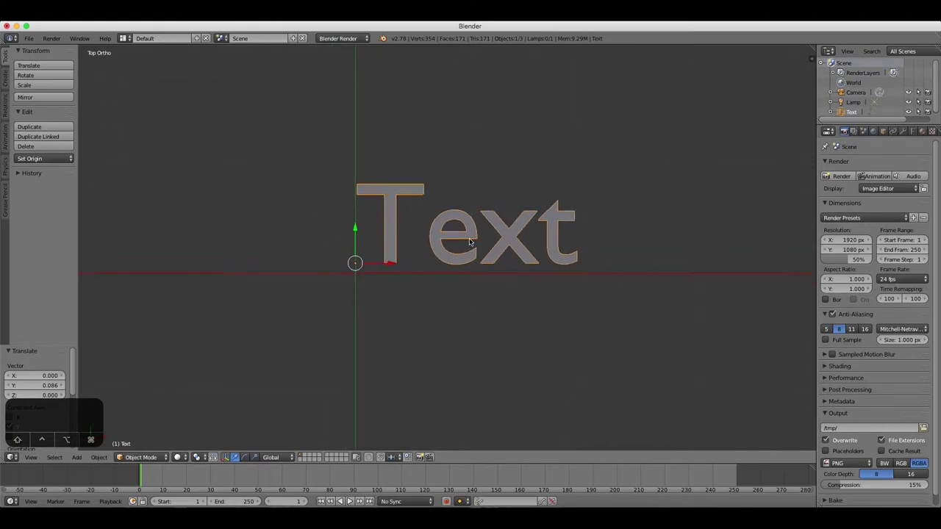
pyautogui.press('Tab')
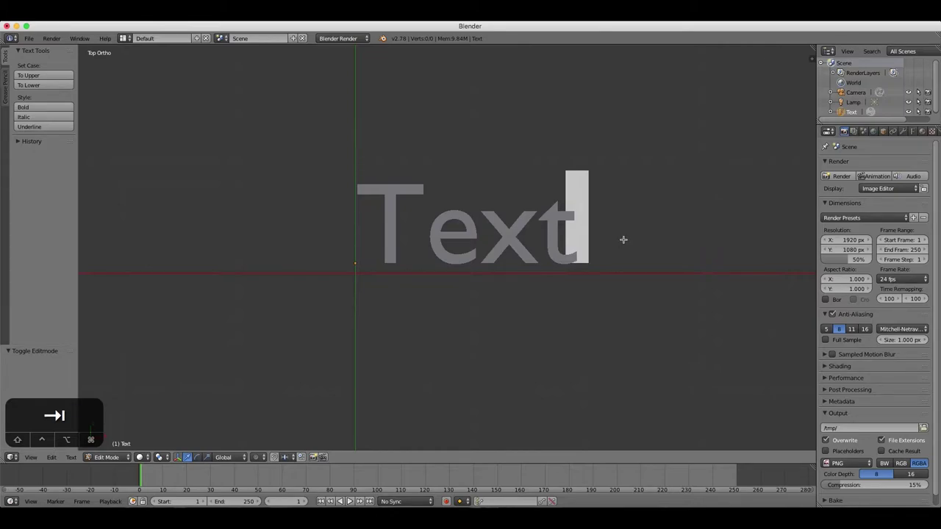
pyautogui.press('BackSpace')
pyautogui.press('BackSpace')
pyautogui.press('BackSpace')
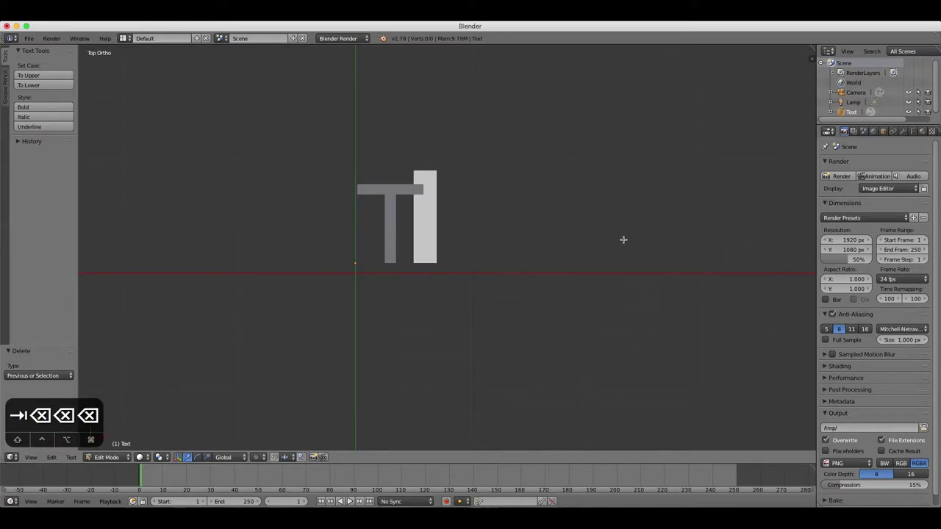
pyautogui.press('BackSpace')
pyautogui.write('3')
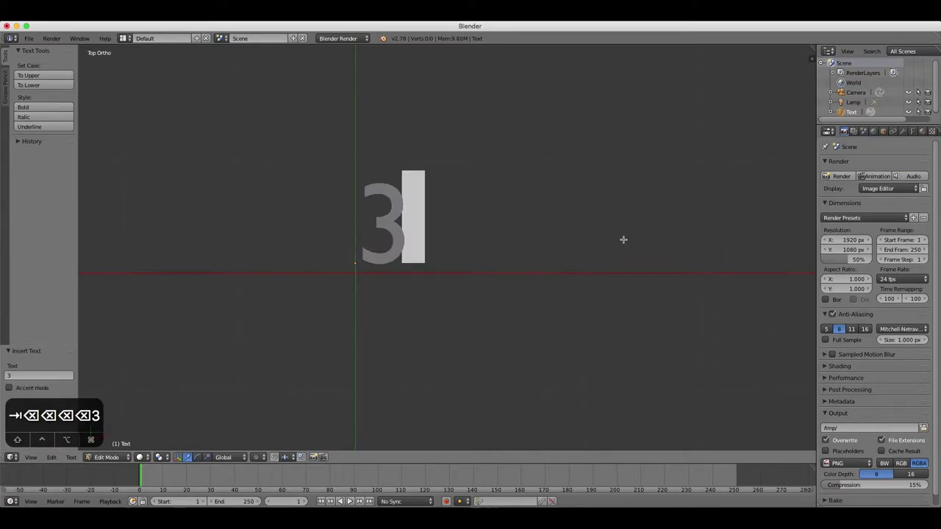
pyautogui.write('D Typography')
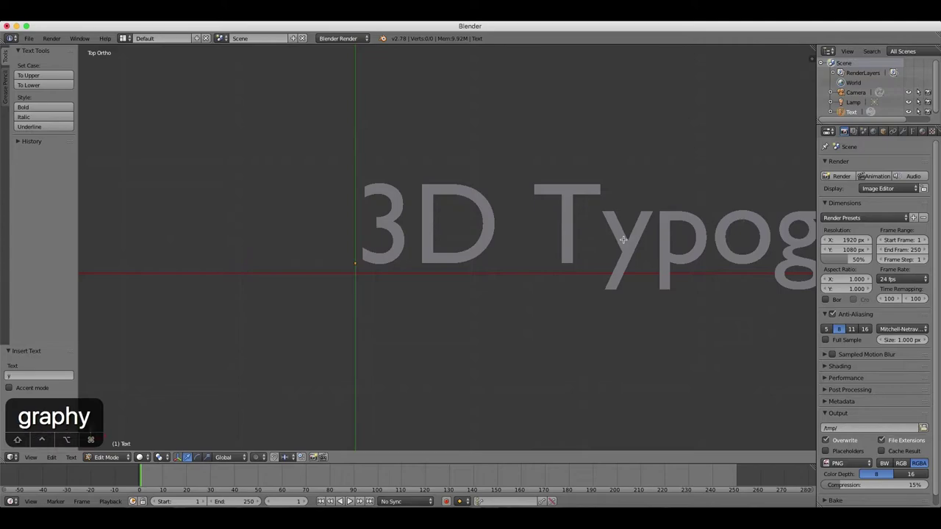
pyautogui.keyDown('shift'); pyautogui.moveTo(637, 220); pyautogui.dragTo(436, 222, button='middle'); pyautogui.keyUp('shift')
pyautogui.scroll(-3, 437, 221)
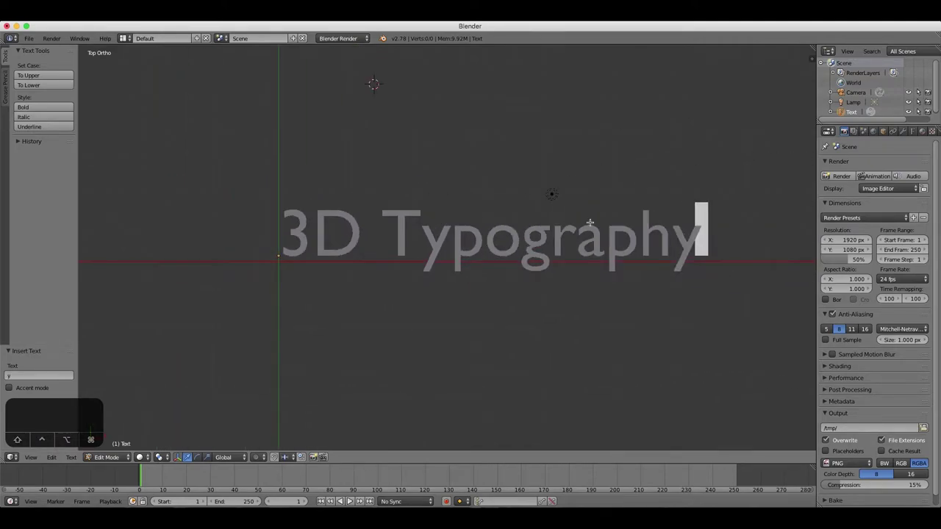
pyautogui.moveTo(660, 215); pyautogui.dragTo(651, 212, button='middle')
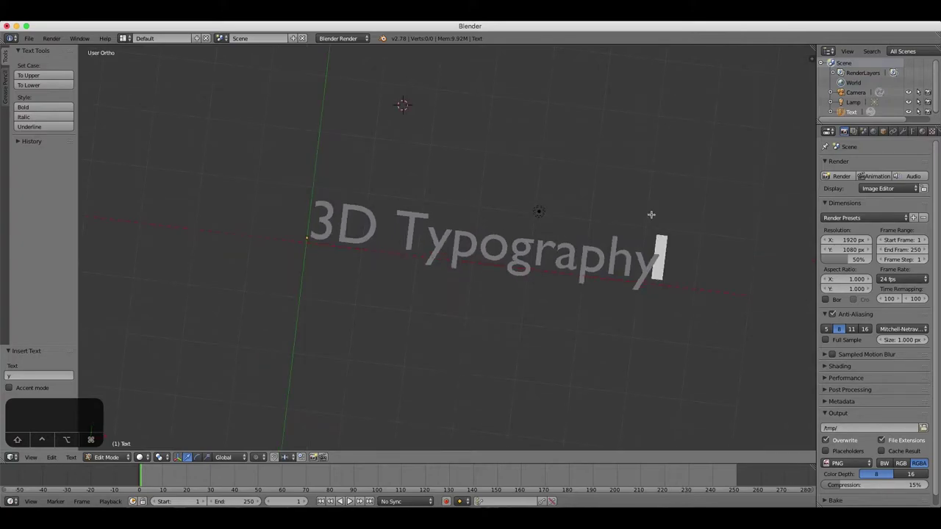
pyautogui.press('Tab')
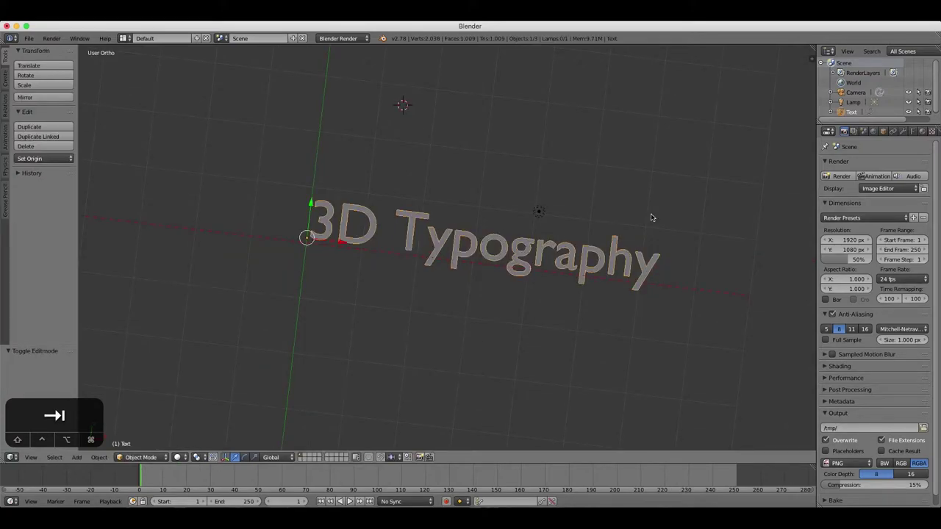
# Step: Widen the Properties editor so its settings have more room beside the 3D viewport
pyautogui.scroll(3, 651, 214)
pyautogui.scroll(-2, 651, 215)
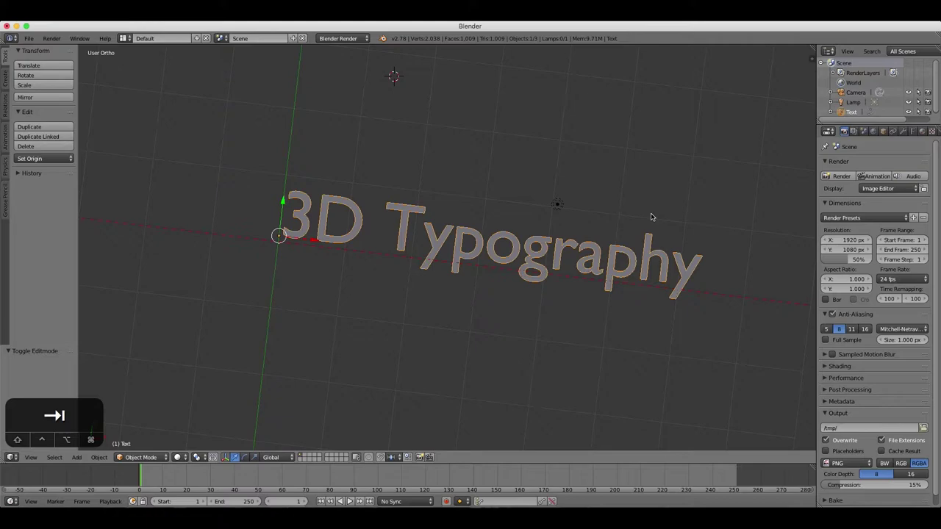
pyautogui.moveTo(638, 241); pyautogui.dragTo(664, 319, button='middle')
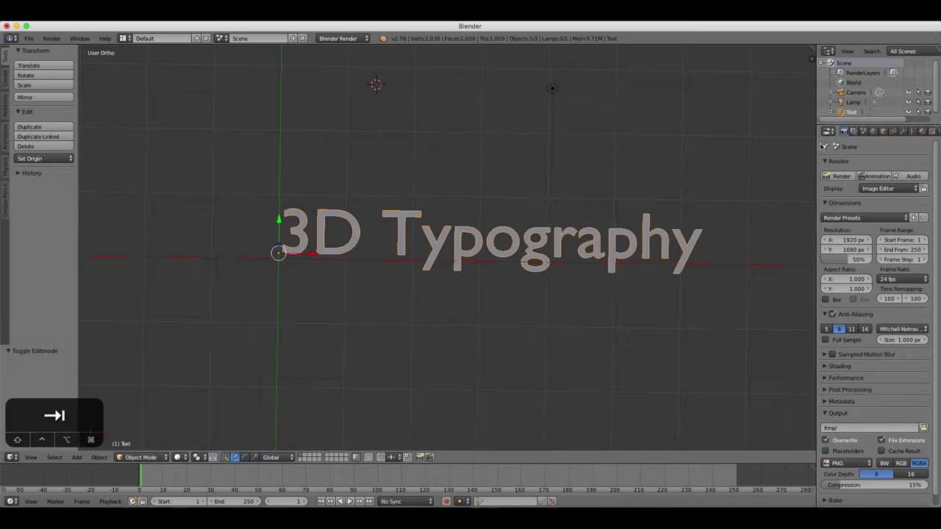
pyautogui.moveTo(816, 149); pyautogui.dragTo(746, 149)
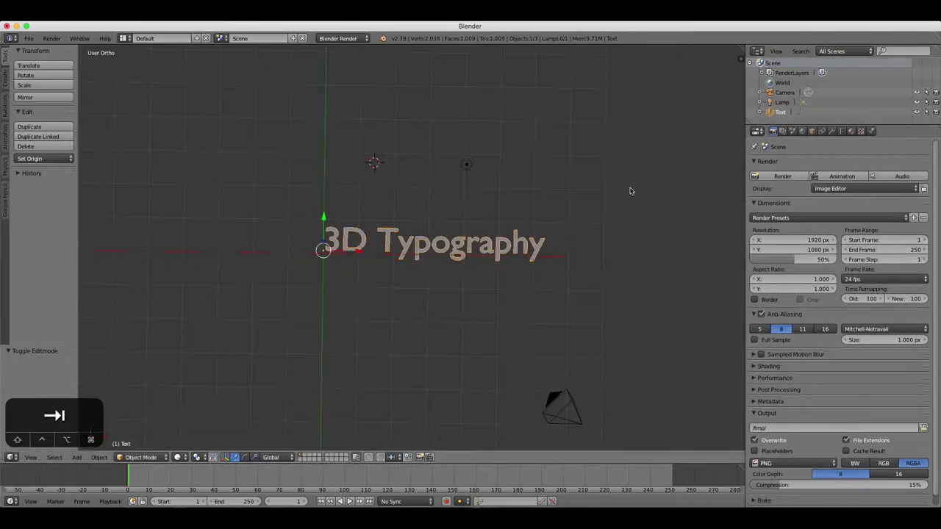
# Step: Inspect the object data settings of the camera and of the lamp
pyautogui.rightClick(563, 410)
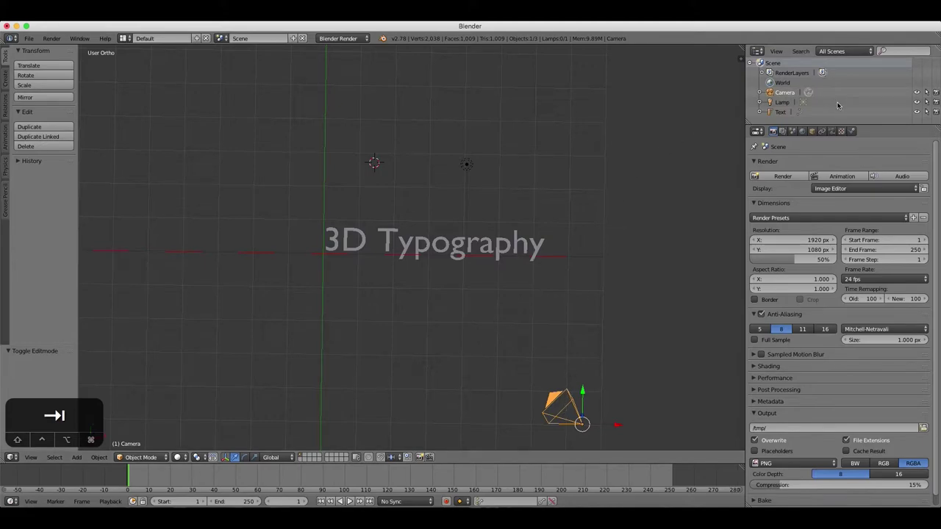
pyautogui.click(832, 132)
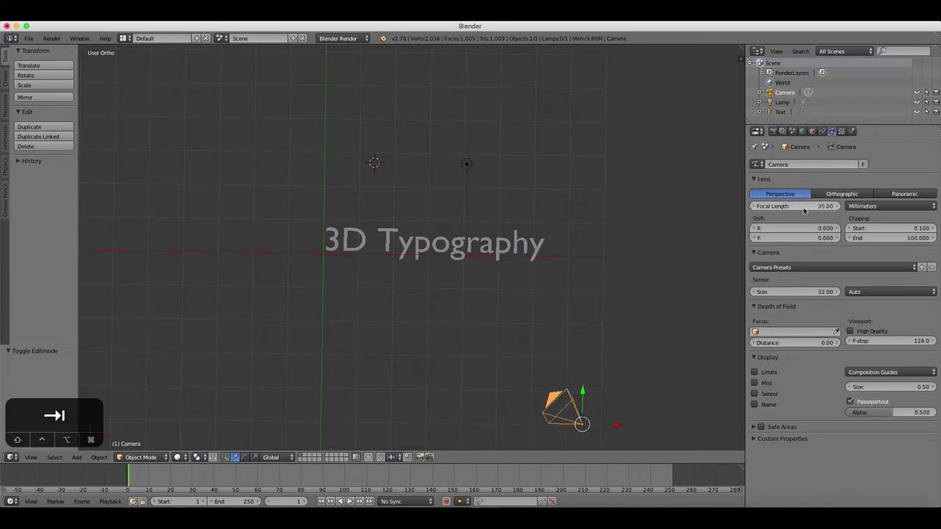
pyautogui.rightClick(472, 168)
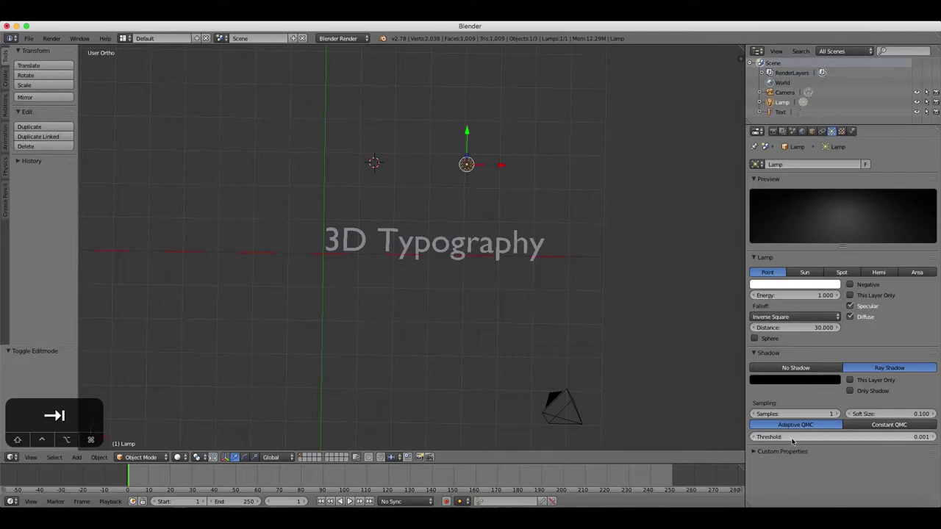
# Step: Give the 3D Typography text an extrusion of 0.150 and an offset of 0.014
pyautogui.rightClick(460, 247)
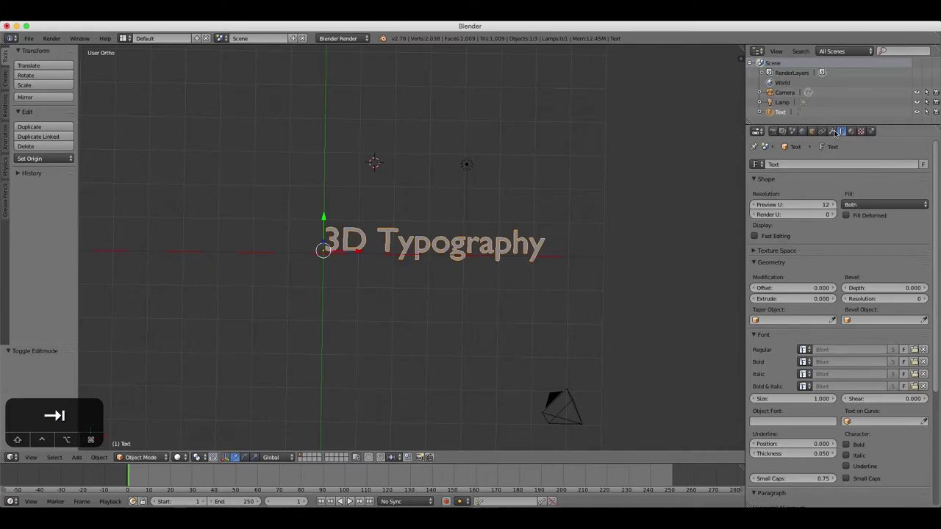
pyautogui.moveTo(933, 157)
pyautogui.mouseDown()
pyautogui.moveTo(936, 266)
pyautogui.moveTo(938, 142)
pyautogui.mouseUp()
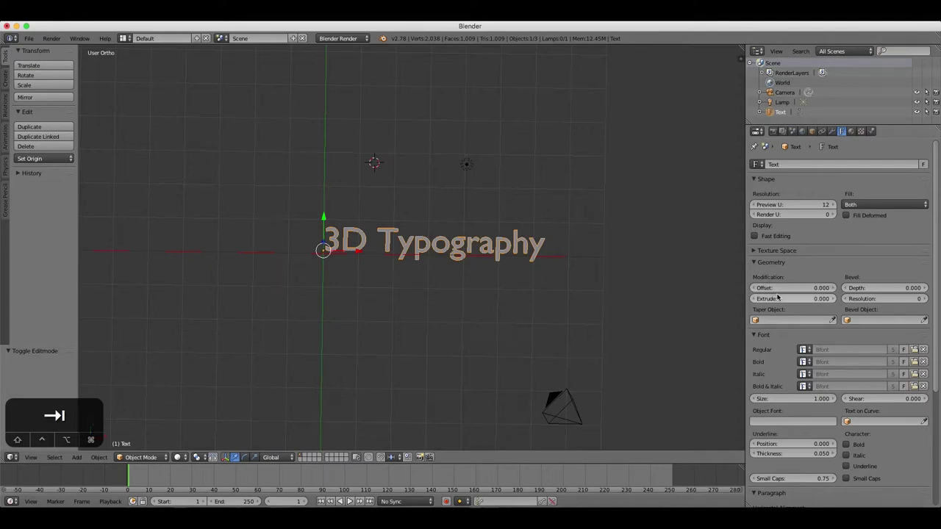
pyautogui.moveTo(546, 263); pyautogui.dragTo(563, 215, button='middle')
pyautogui.moveTo(761, 296); pyautogui.dragTo(801, 296)
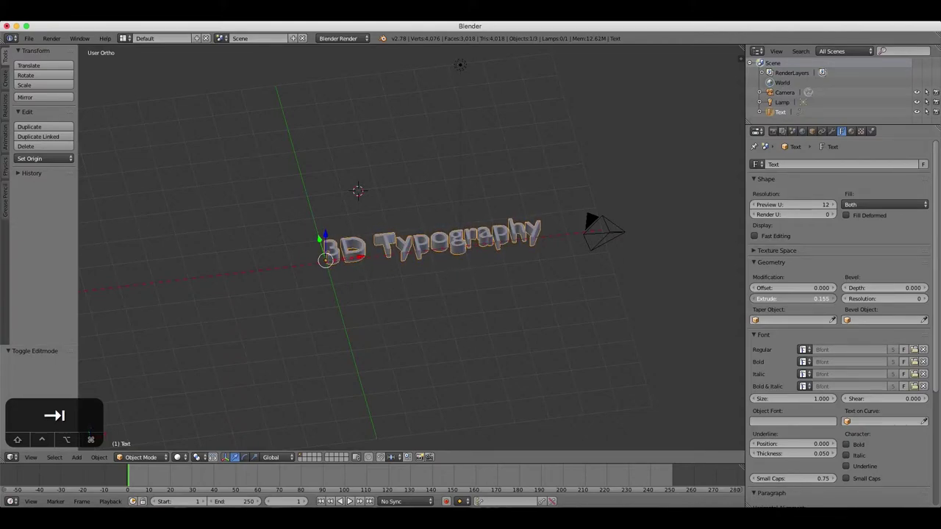
pyautogui.moveTo(801, 296); pyautogui.dragTo(838, 287)
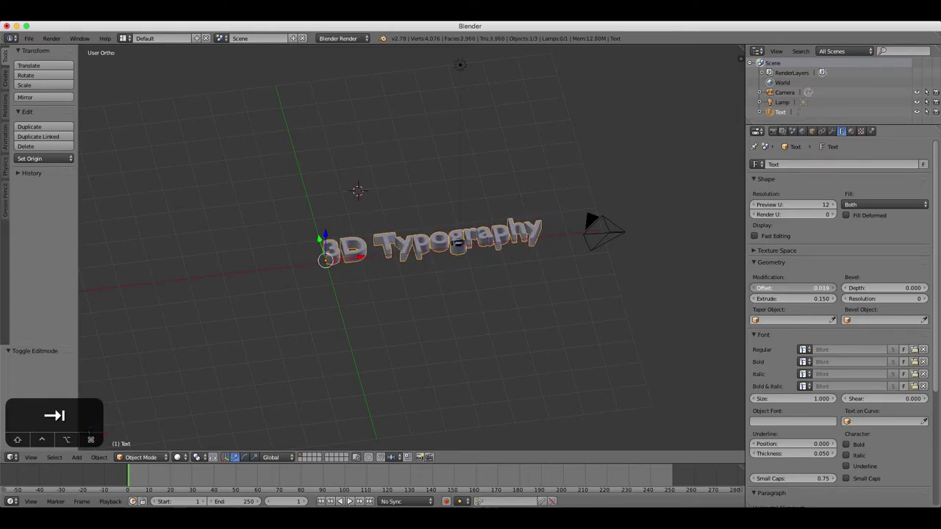
pyautogui.moveTo(839, 287); pyautogui.dragTo(835, 287)
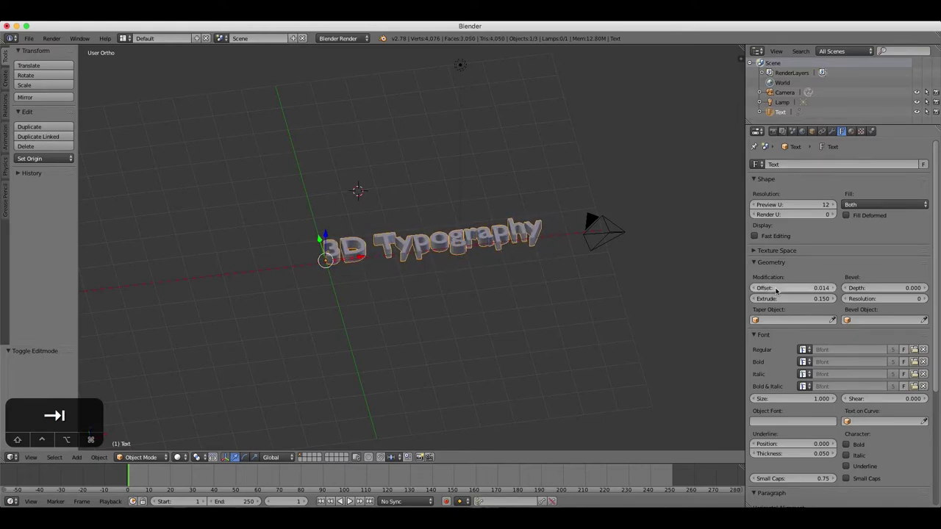
# Step: Bevel the text with resolution 2 and depth 0.025, and set its offset to -0.006
pyautogui.click(925, 299)
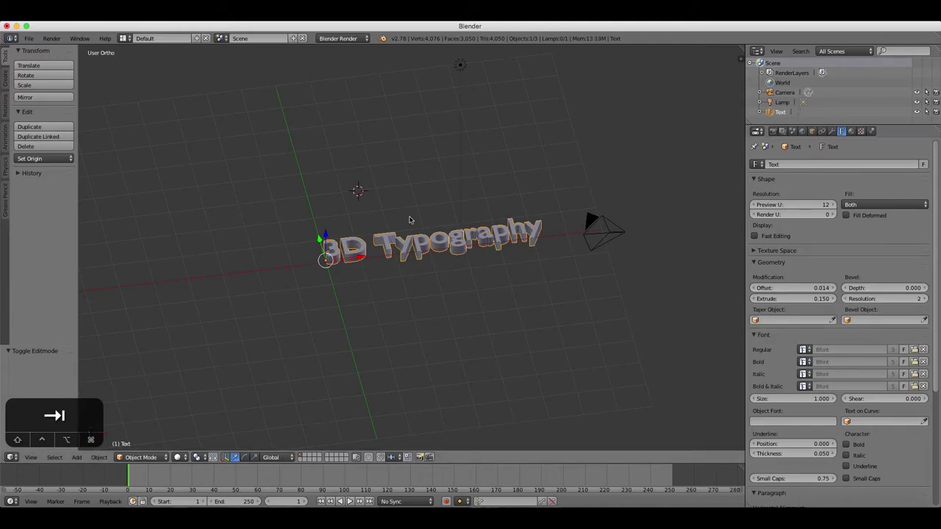
pyautogui.scroll(6, 409, 218)
pyautogui.moveTo(491, 213); pyautogui.dragTo(620, 189, button='middle')
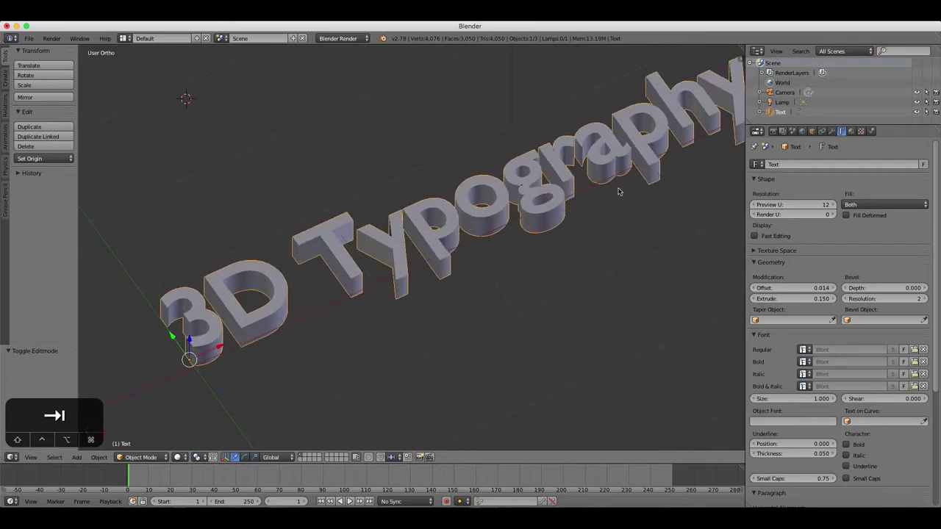
pyautogui.moveTo(862, 291)
pyautogui.mouseDown()
pyautogui.moveTo(919, 291)
pyautogui.moveTo(866, 290)
pyautogui.mouseUp()
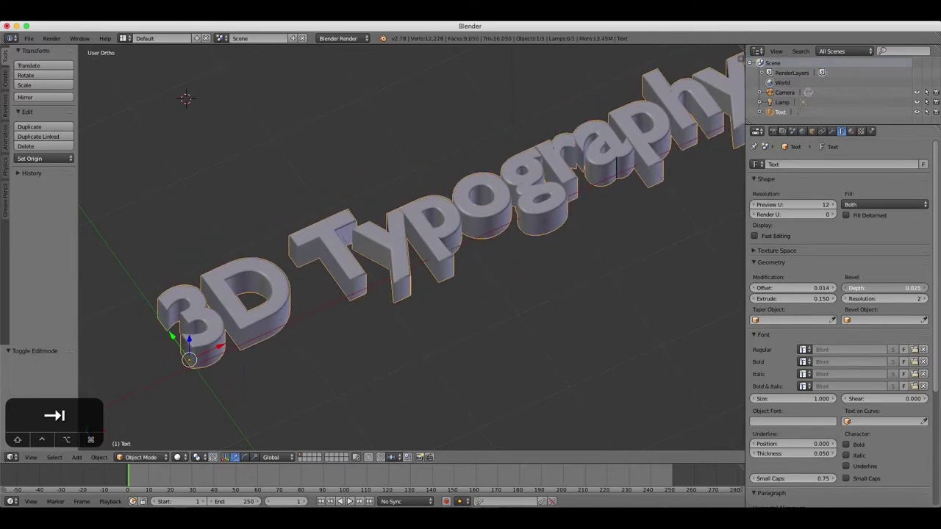
pyautogui.moveTo(793, 288); pyautogui.dragTo(781, 287)
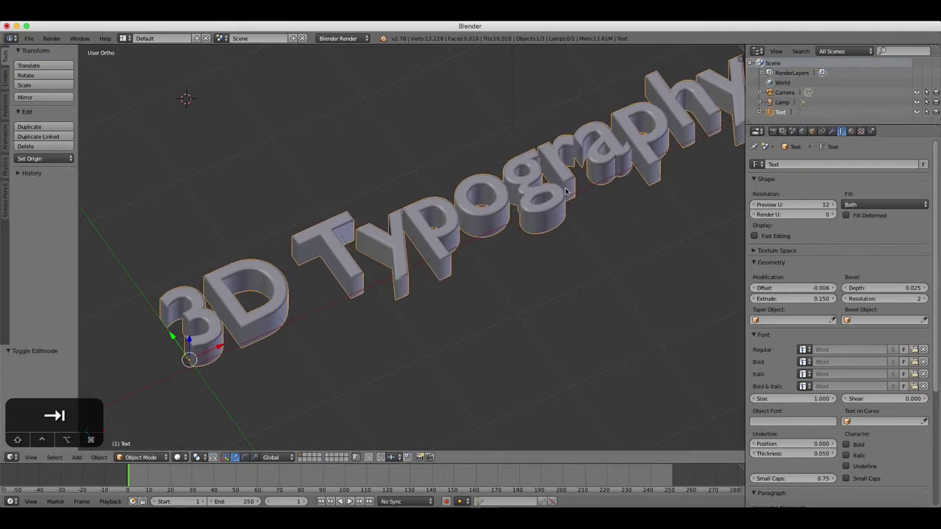
pyautogui.scroll(-4, 620, 198)
pyautogui.scroll(3, 621, 199)
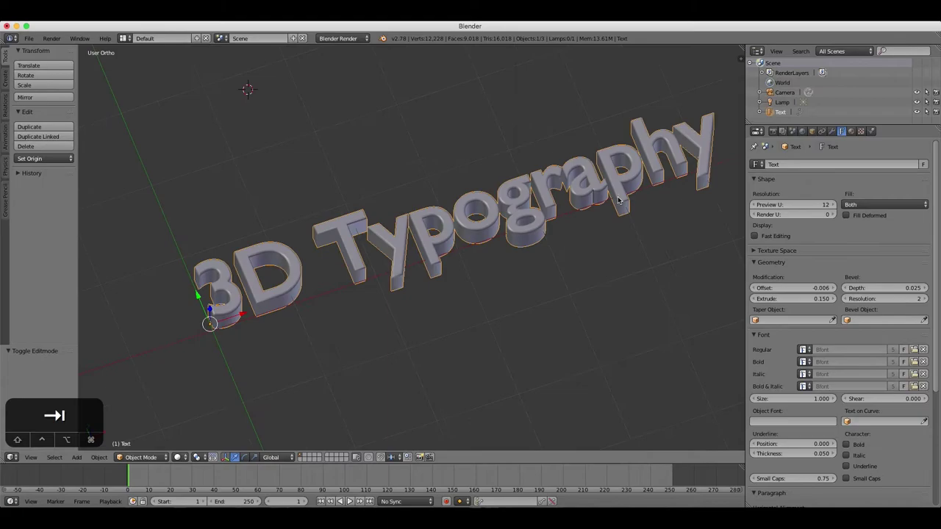
pyautogui.moveTo(637, 207)
pyautogui.mouseDown(button='middle')
pyautogui.moveTo(628, 203)
pyautogui.moveTo(636, 250)
pyautogui.moveTo(659, 209)
pyautogui.moveTo(644, 217)
pyautogui.mouseUp(button='middle')
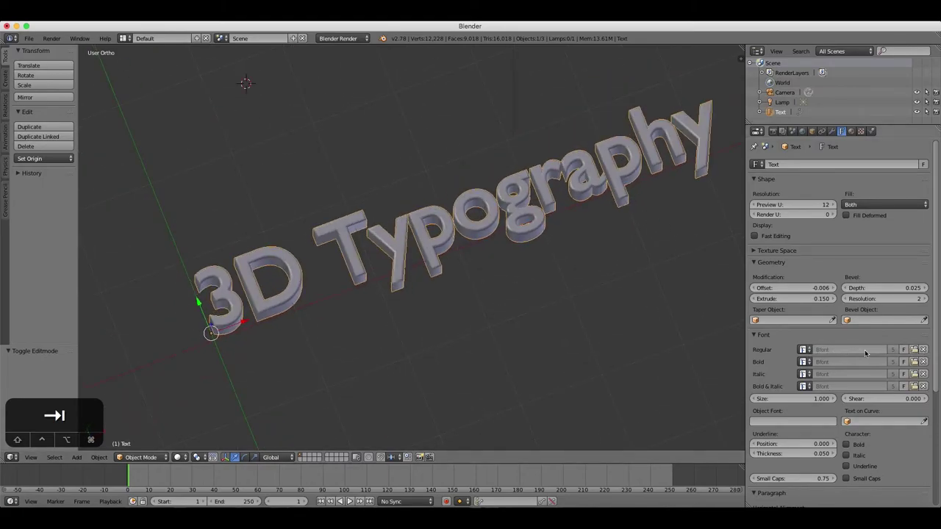
# Step: Load Georgia.ttf from /Library/Fonts as the regular font of the 3D Typography text
pyautogui.click(915, 351)
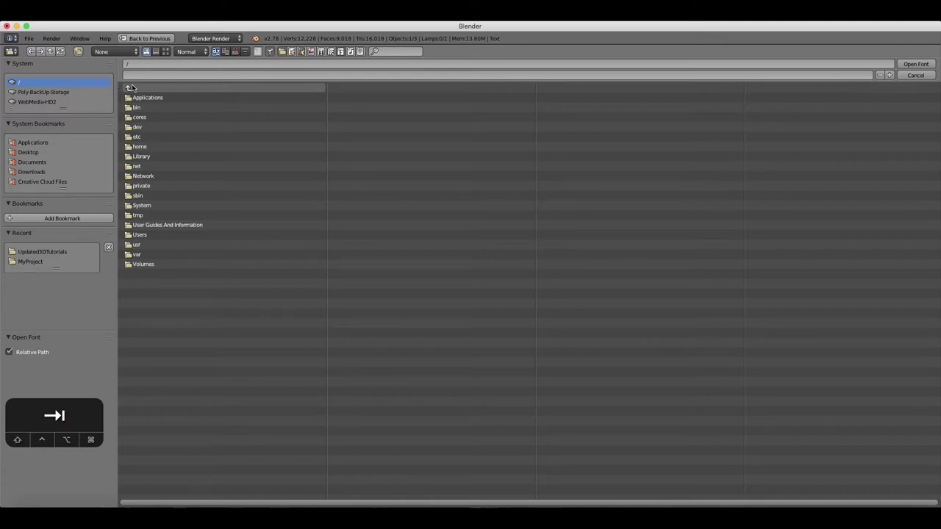
pyautogui.click(140, 157)
pyautogui.click(133, 264)
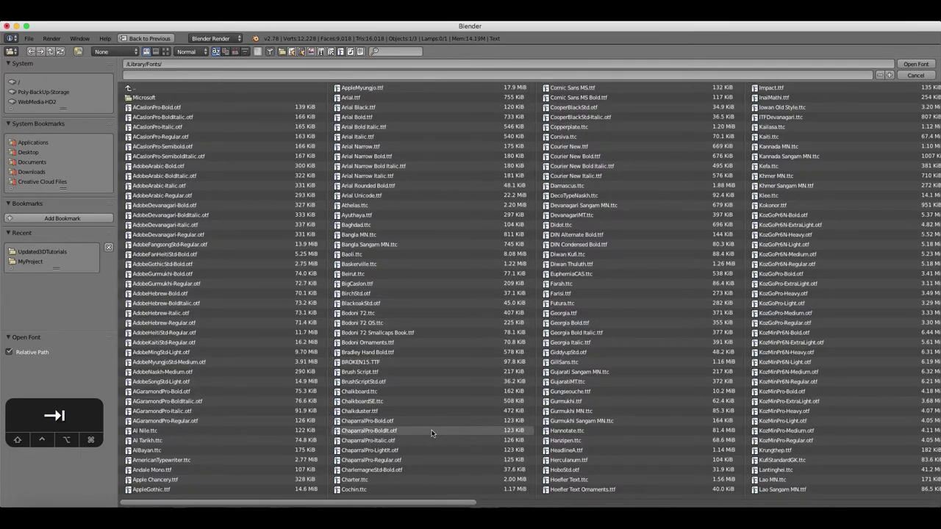
pyautogui.click(567, 314)
pyautogui.doubleClick(567, 313)
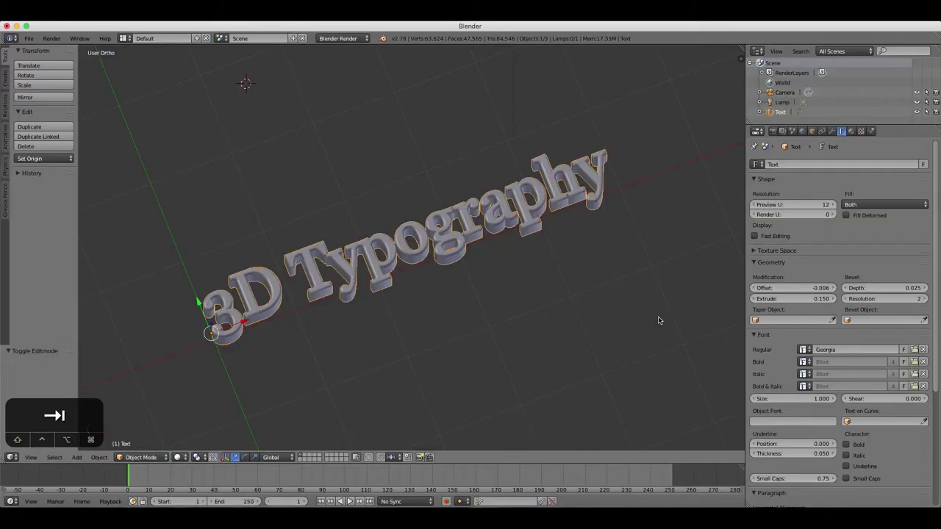
pyautogui.scroll(2, 471, 264)
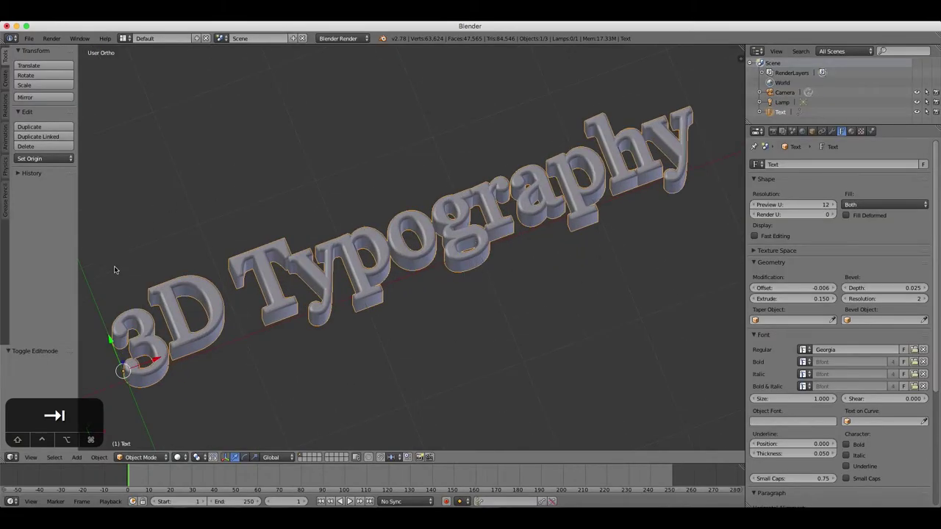
pyautogui.moveTo(114, 270); pyautogui.dragTo(525, 273, button='middle')
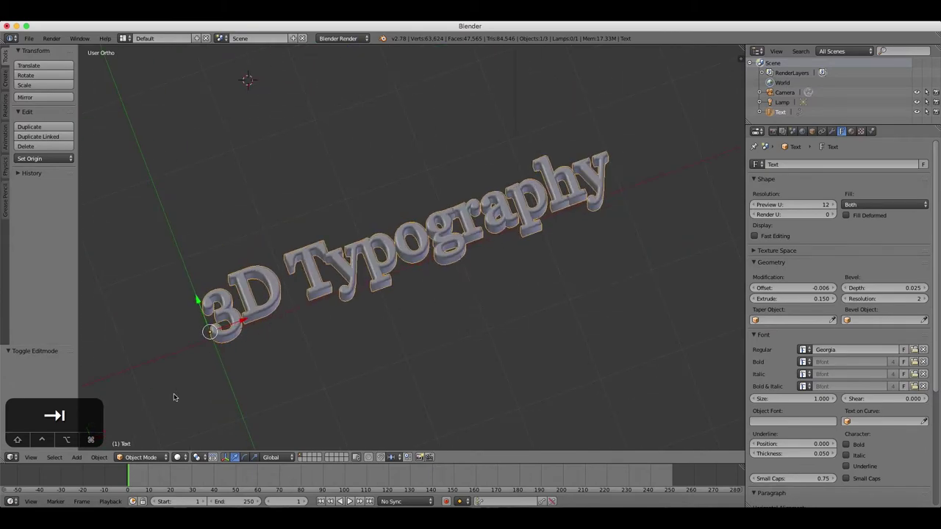
# Step: Switch to the browser, enlarge its window and look through the font categories and recently added fonts on dafont.com
pyautogui.moveTo(153, 524)
pyautogui.click(152, 494)
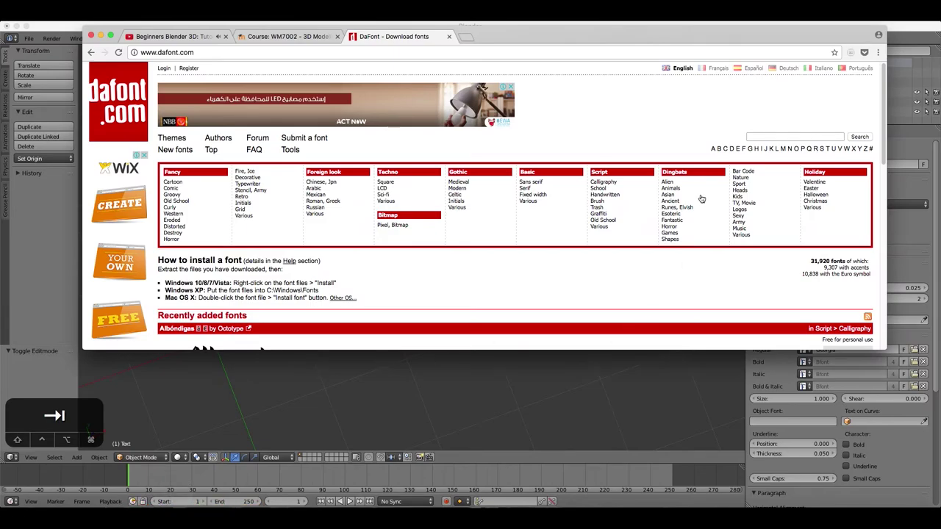
pyautogui.moveTo(551, 33); pyautogui.dragTo(503, 57)
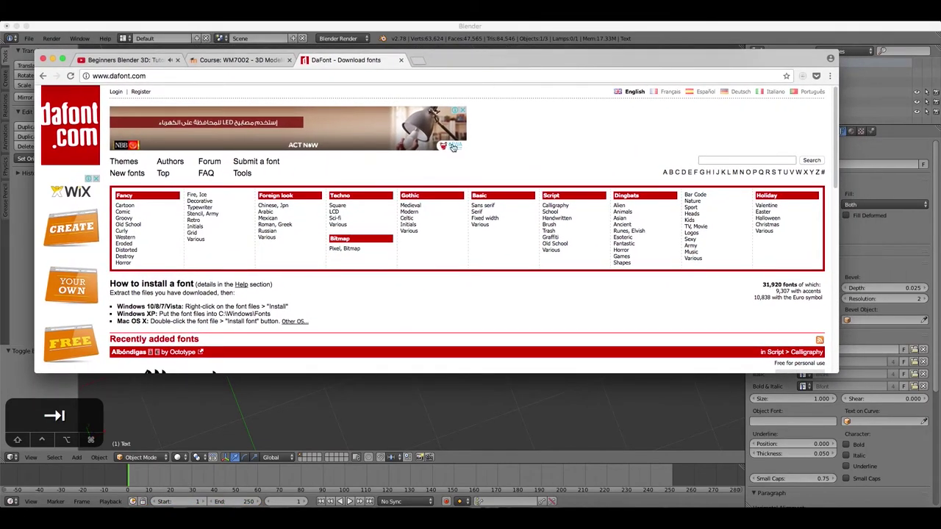
pyautogui.click(153, 76)
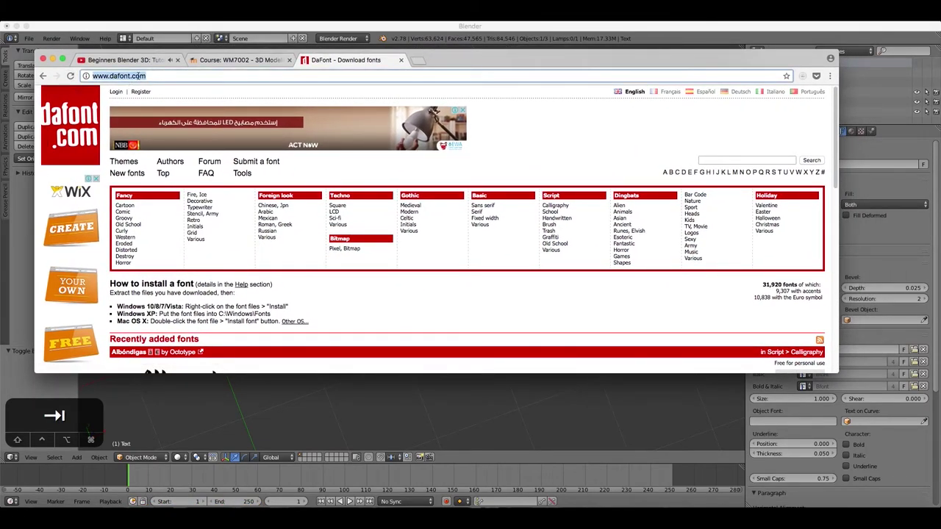
pyautogui.moveTo(837, 373); pyautogui.dragTo(919, 494)
pyautogui.scroll(-5, 909, 304)
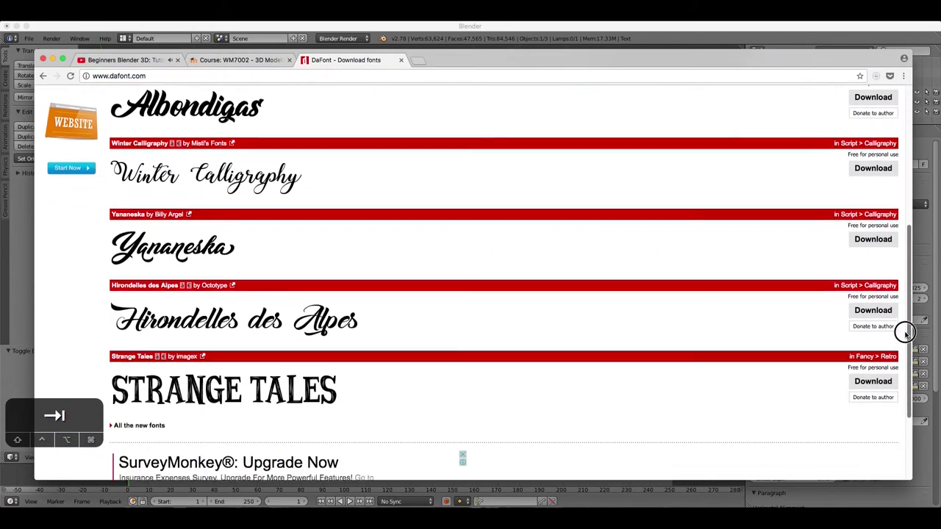
pyautogui.scroll(-2, 905, 333)
pyautogui.scroll(7, 883, 399)
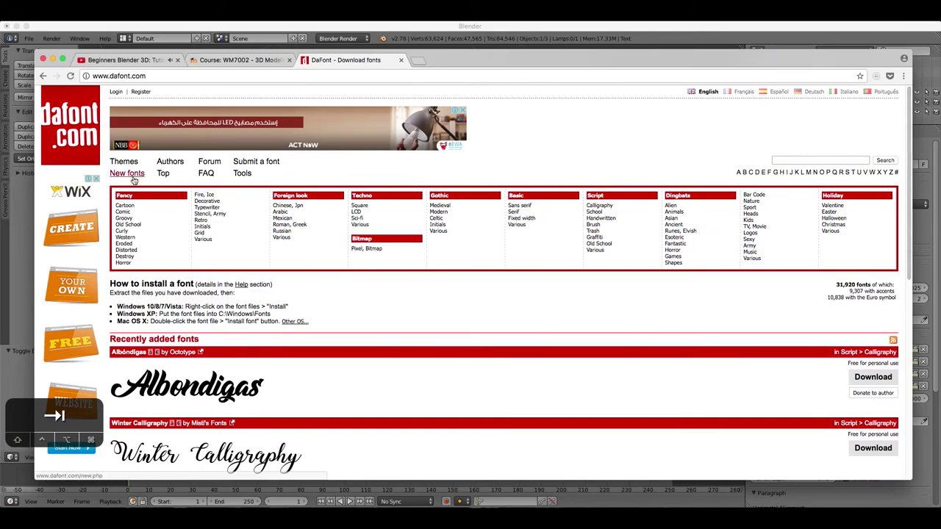
# Step: Switch back to Blender and load Futura.ttc from /Library/Fonts as the text's regular font
pyautogui.click(487, 28)
pyautogui.scroll(2, 460, 300)
pyautogui.scroll(-1, 460, 298)
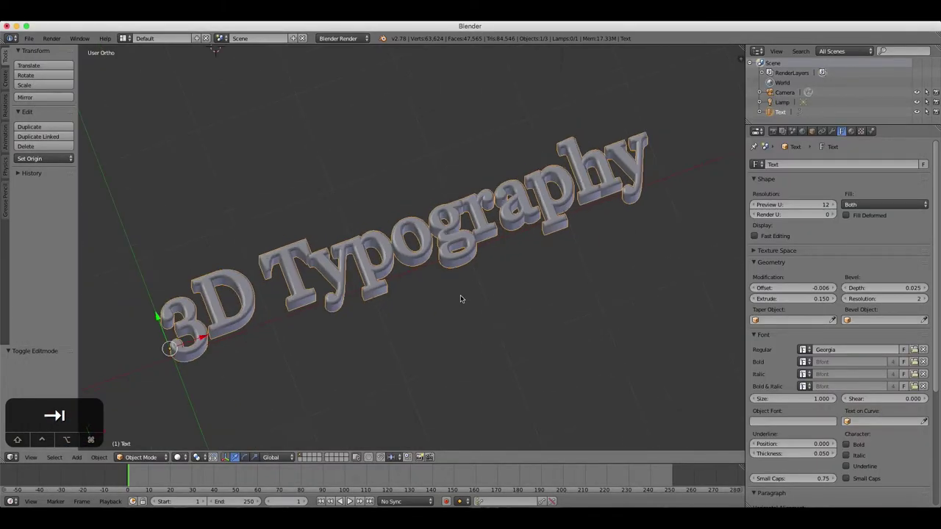
pyautogui.moveTo(634, 252)
pyautogui.mouseDown(button='middle')
pyautogui.moveTo(623, 270)
pyautogui.moveTo(634, 246)
pyautogui.mouseUp(button='middle')
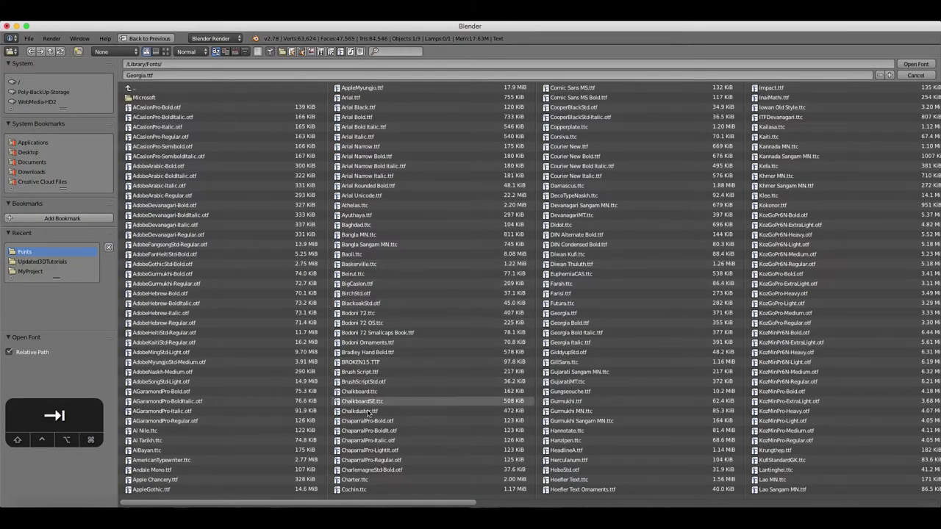
pyautogui.doubleClick(572, 303)
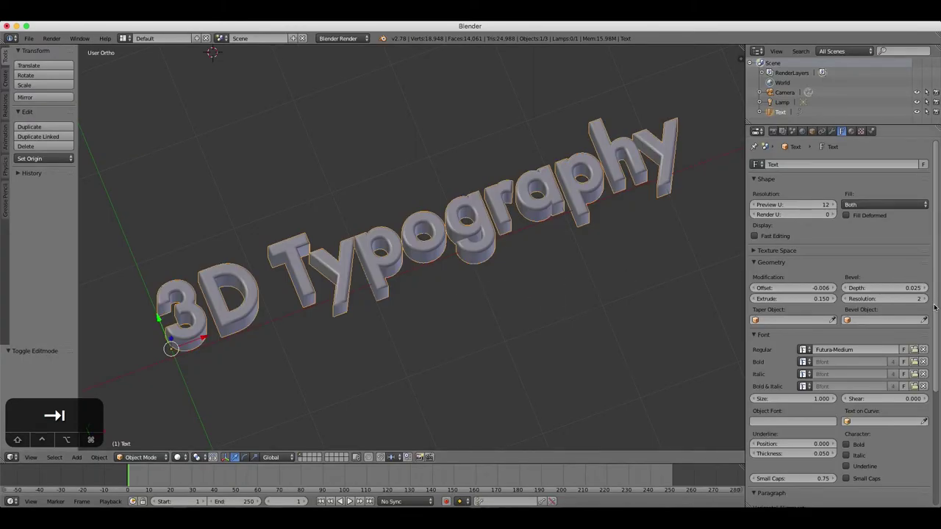
# Step: Try KozGoPro-Heavy.otf as the text's regular font and return to Futura.ttc
pyautogui.click(916, 349)
pyautogui.doubleClick(784, 293)
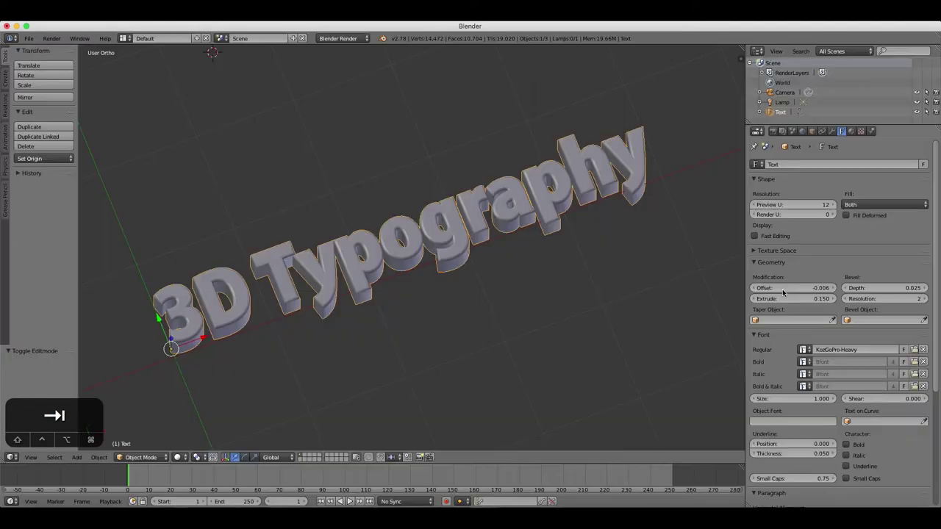
pyautogui.click(913, 349)
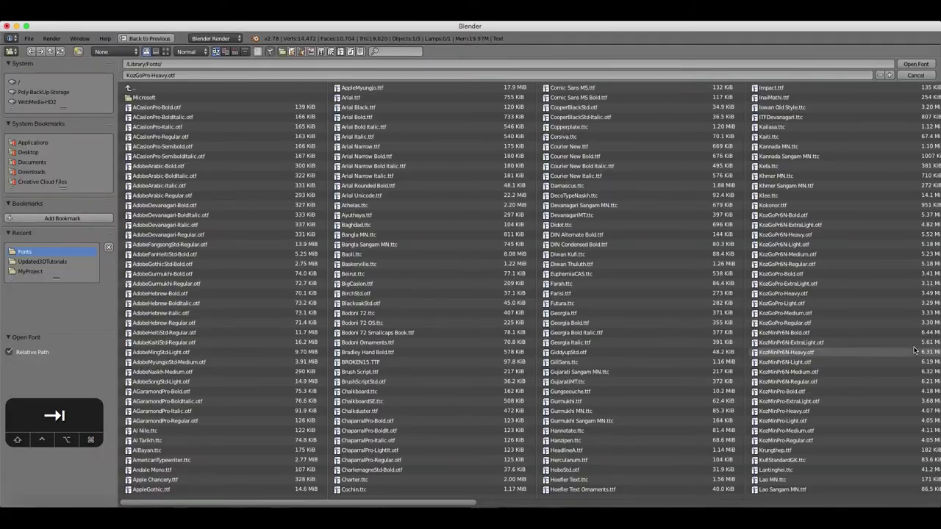
pyautogui.doubleClick(562, 304)
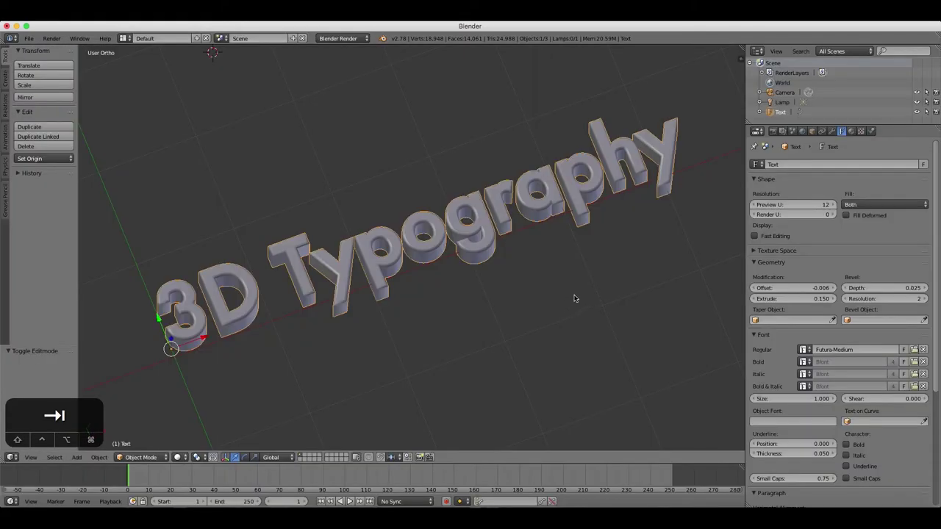
# Step: Add a new material to the text with a blue diffuse colour of about R 0.059, G 0.209, B 0.800
pyautogui.click(854, 131)
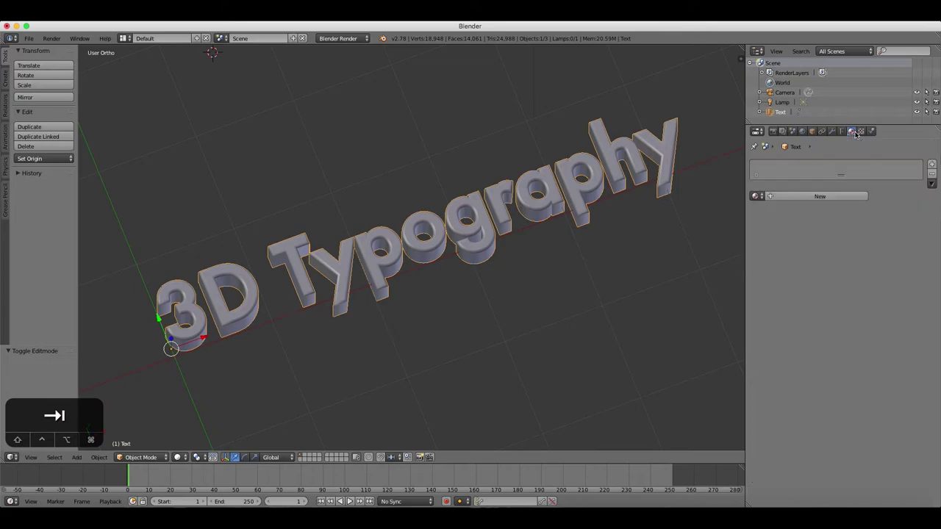
pyautogui.click(931, 166)
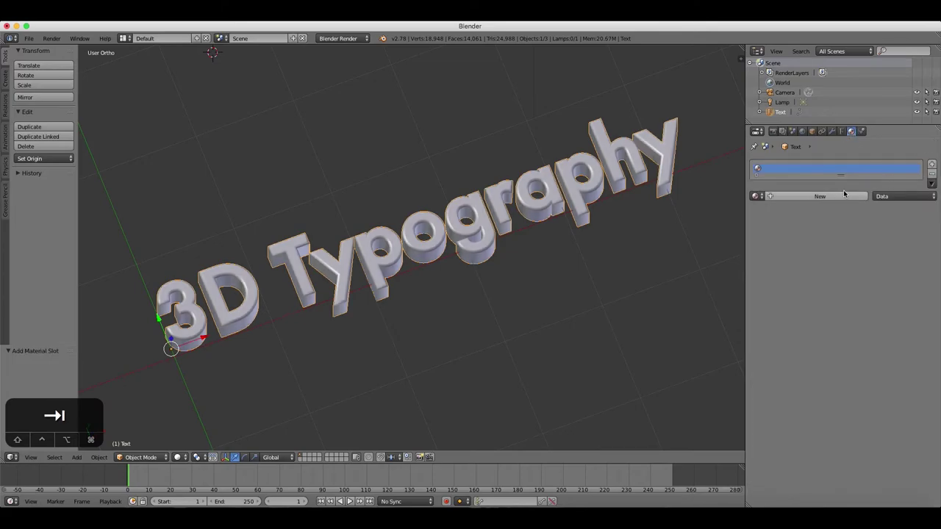
pyautogui.click(819, 196)
pyautogui.click(803, 317)
pyautogui.moveTo(801, 220)
pyautogui.mouseDown()
pyautogui.moveTo(819, 205)
pyautogui.moveTo(806, 200)
pyautogui.mouseUp()
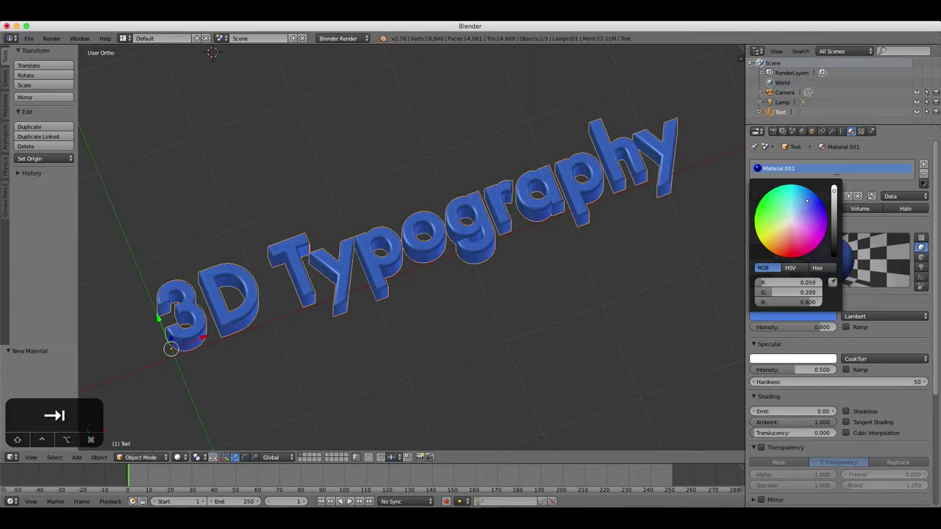
pyautogui.moveTo(600, 227)
pyautogui.mouseDown(button='middle')
pyautogui.moveTo(563, 247)
pyautogui.moveTo(593, 222)
pyautogui.mouseUp(button='middle')
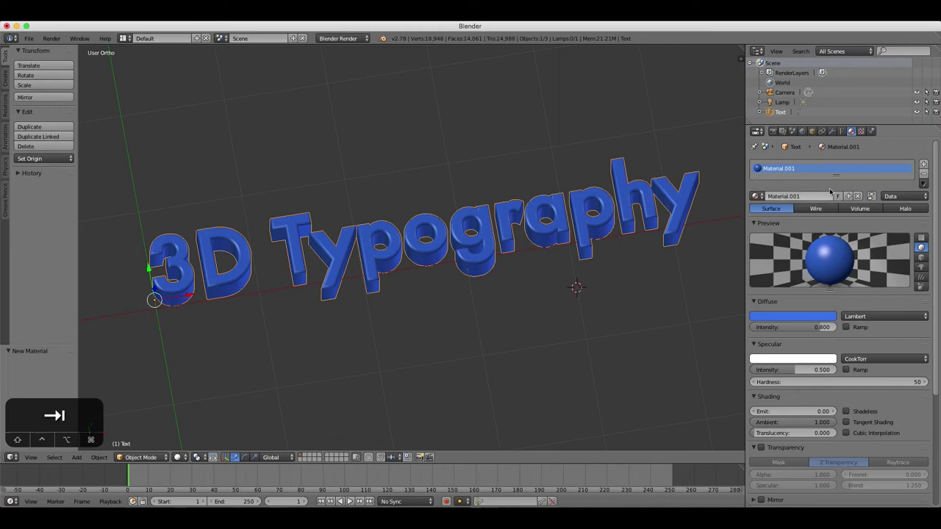
# Step: Set the text's word spacing to 0.300 in its paragraph settings
pyautogui.click(842, 132)
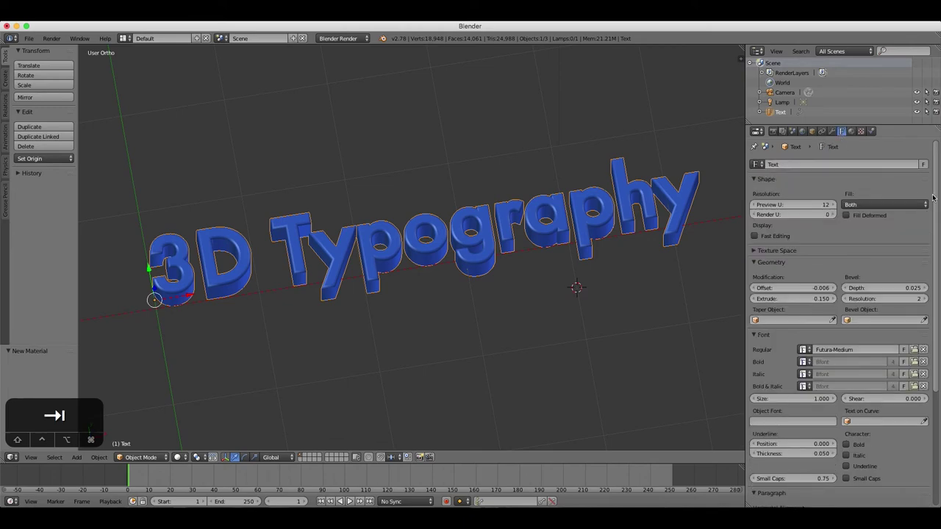
pyautogui.moveTo(933, 197); pyautogui.dragTo(934, 379)
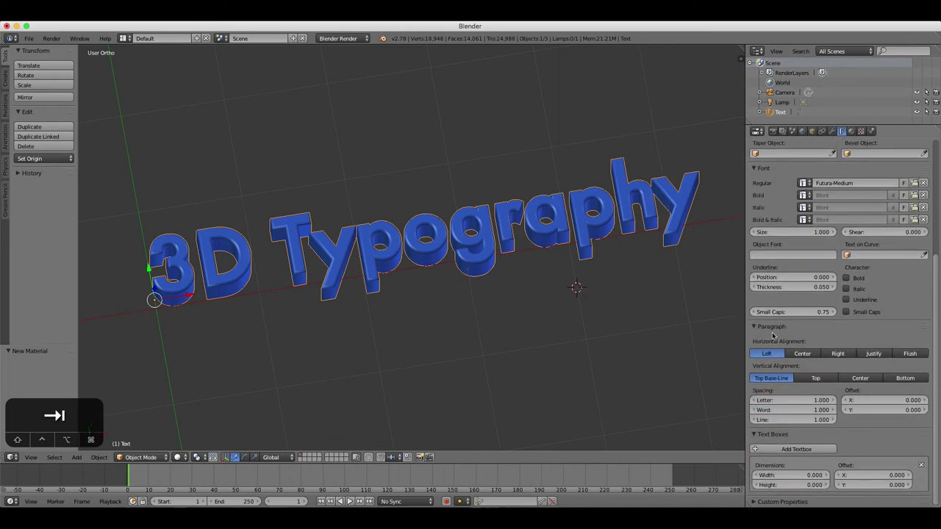
pyautogui.moveTo(786, 403)
pyautogui.mouseDown()
pyautogui.moveTo(860, 404)
pyautogui.moveTo(772, 401)
pyautogui.moveTo(831, 409)
pyautogui.moveTo(776, 410)
pyautogui.moveTo(808, 400)
pyautogui.moveTo(781, 400)
pyautogui.mouseUp()
pyautogui.scroll(-1, 630, 311)
pyautogui.scroll(-3, 630, 311)
pyautogui.scroll(4, 549, 250)
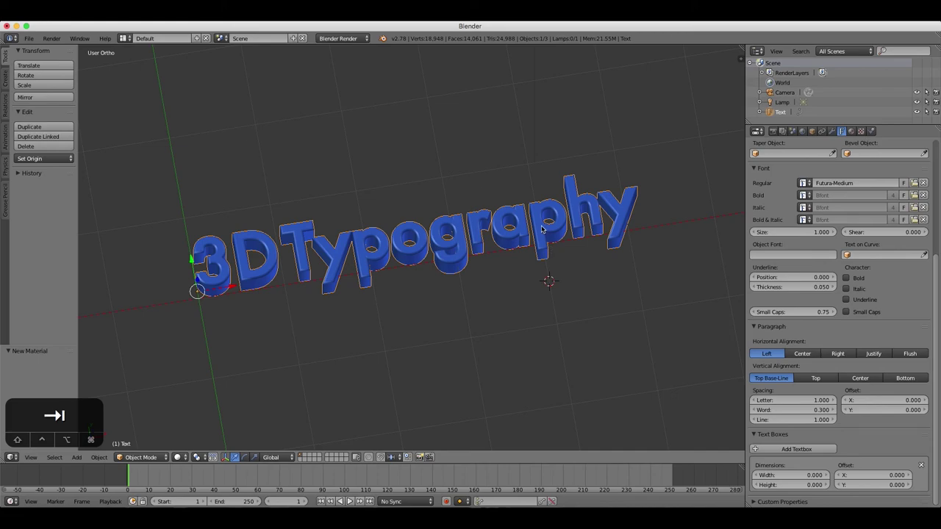
# Step: Look through the camera, fly it closer so the whole text is centred in the frame, and open the render settings
pyautogui.press('0')
pyautogui.hotkey('shift', 'f')
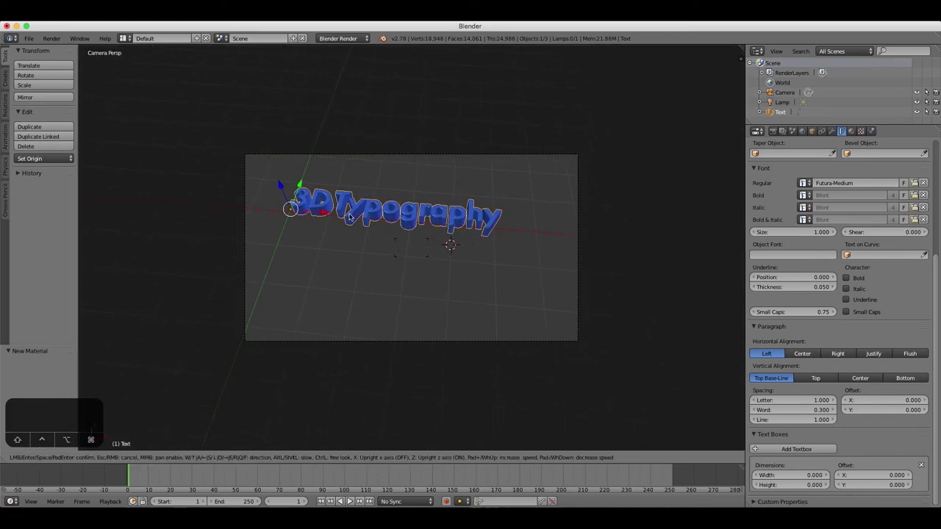
pyautogui.click(458, 265)
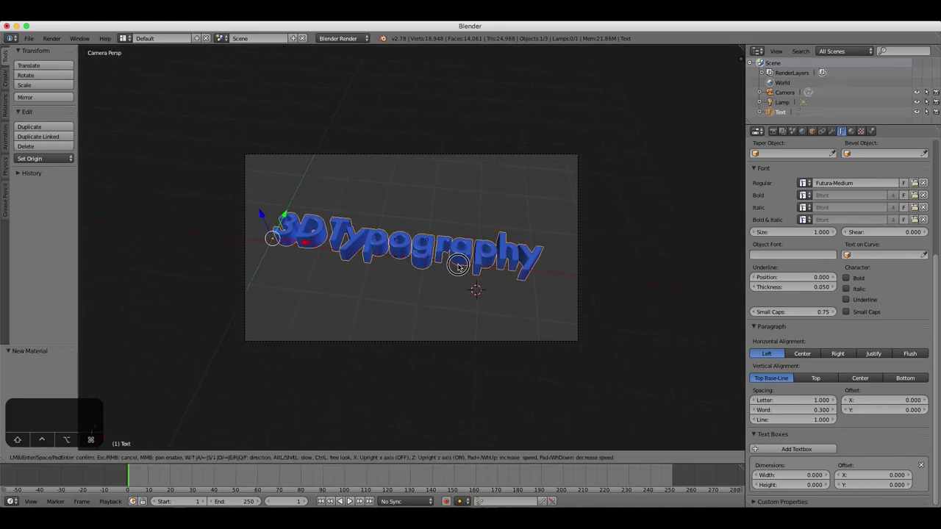
pyautogui.hotkey('shift', 'f')
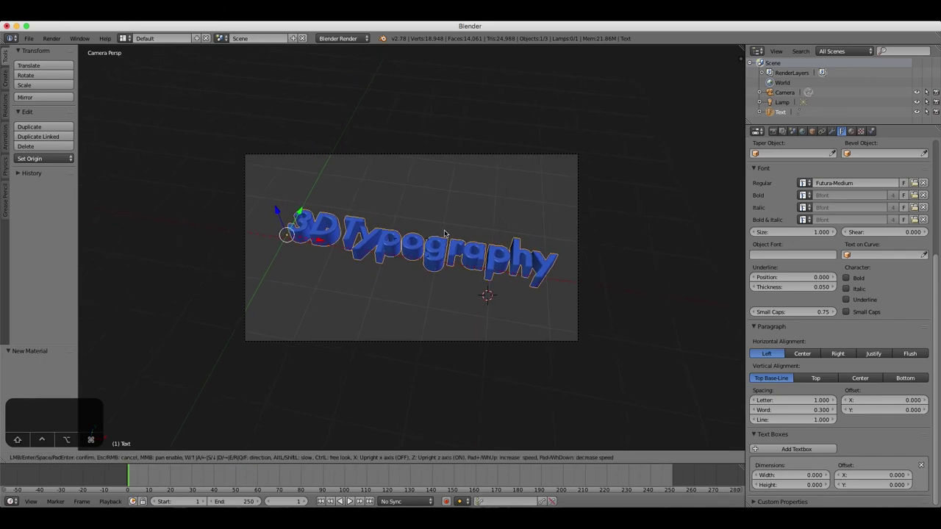
pyautogui.click(430, 233)
pyautogui.click(773, 130)
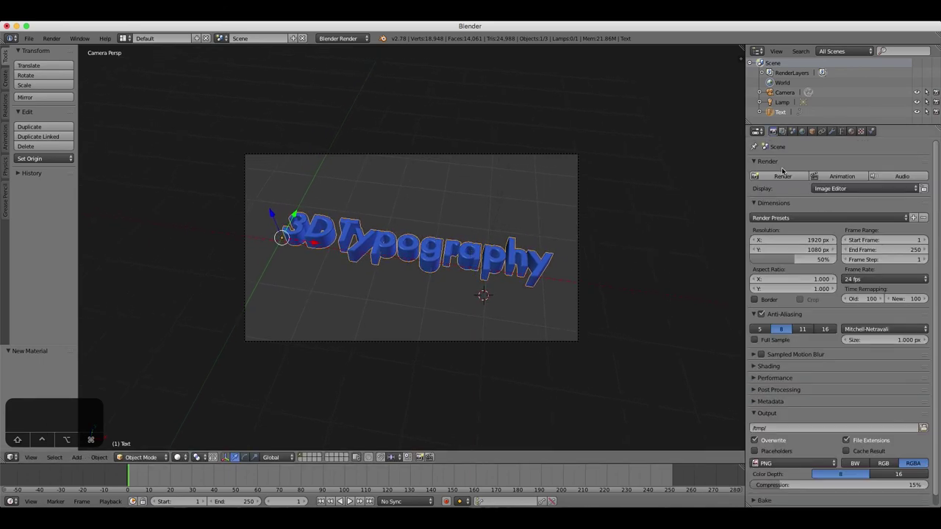